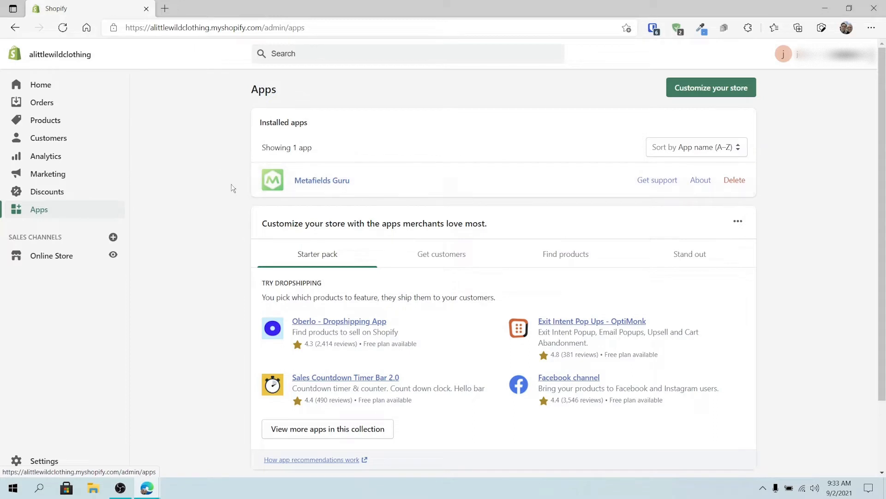
Open Metafields Guru and view the metafields stored for Test Product.
{"action": "left_click", "coordinate": [275, 183]}
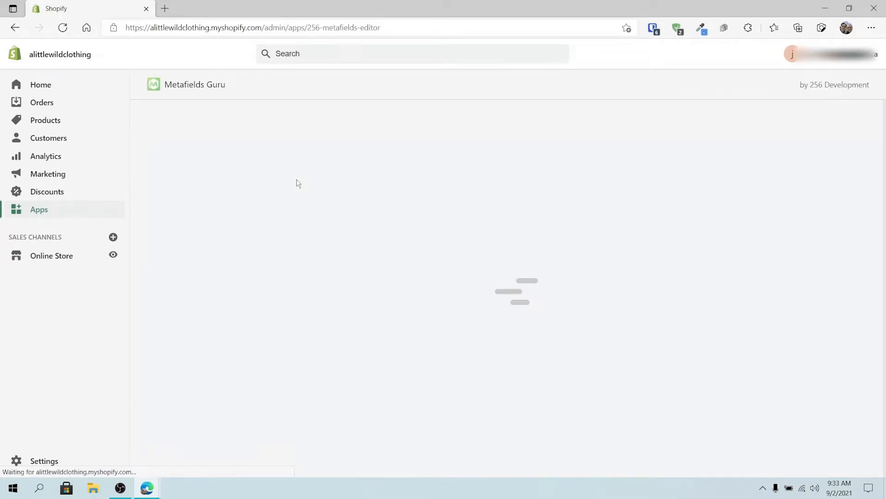
{"action": "left_click", "coordinate": [320, 261]}
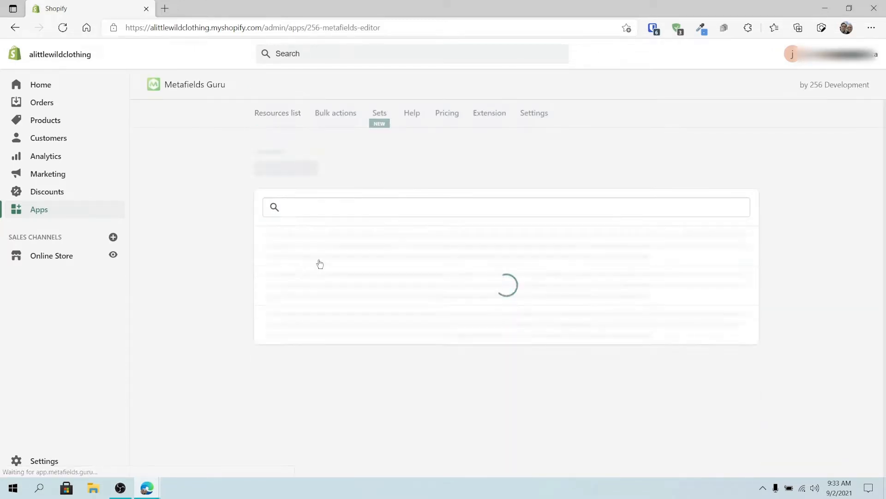
{"action": "left_click", "coordinate": [312, 275]}
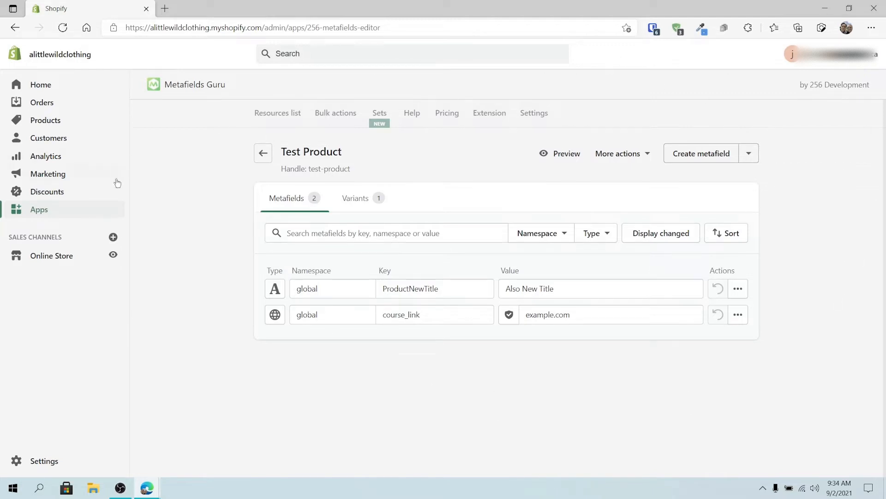
Open the Dawn theme for customization and load the Default product template.
{"action": "left_click", "coordinate": [51, 256]}
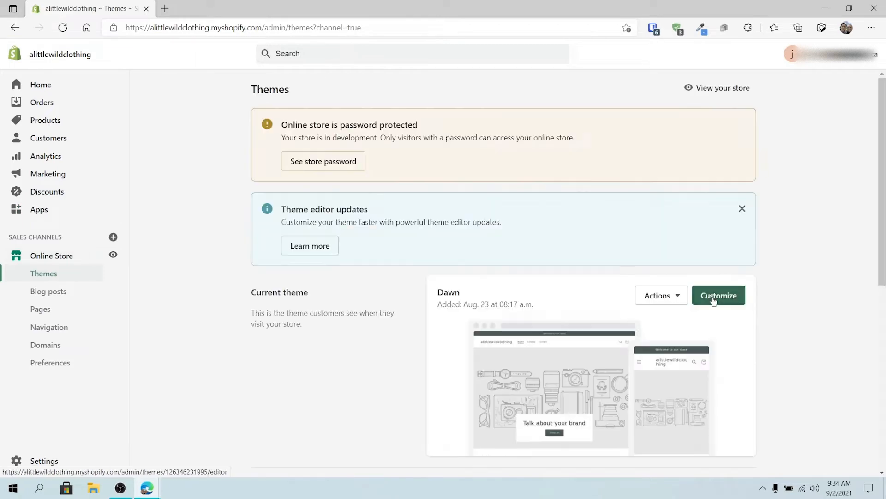
{"action": "left_click", "coordinate": [713, 299]}
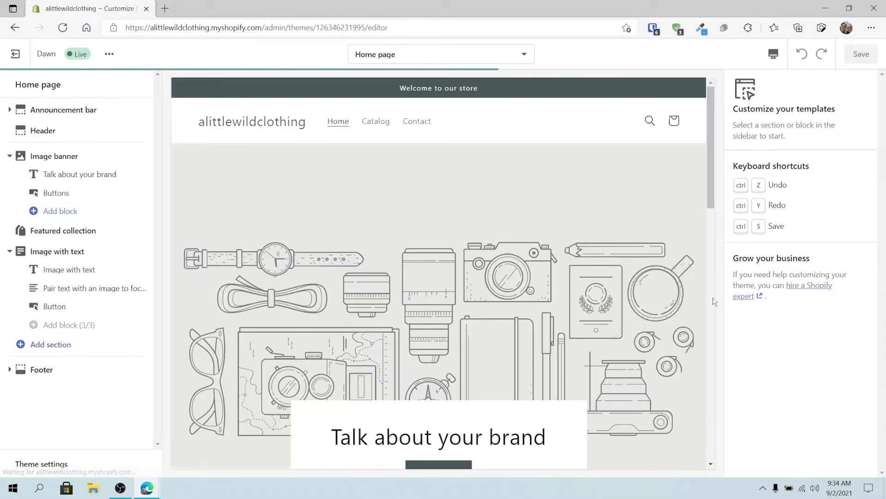
{"action": "left_click", "coordinate": [401, 55]}
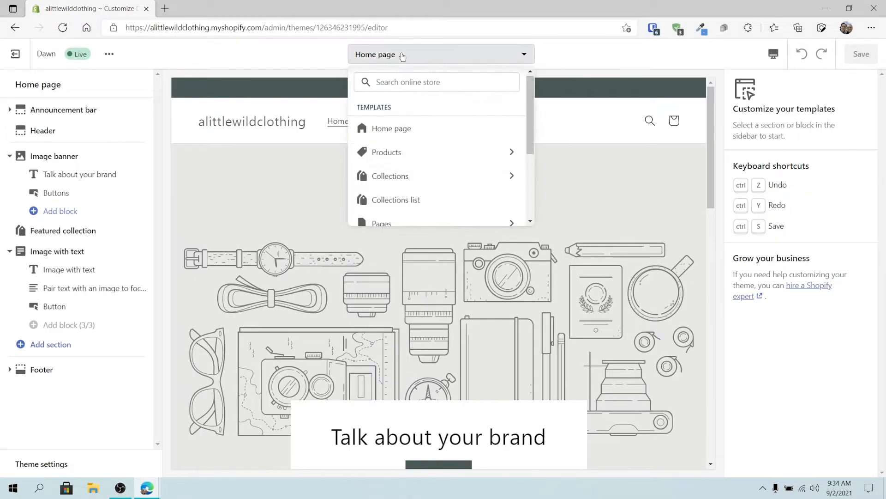
{"action": "left_click", "coordinate": [403, 157]}
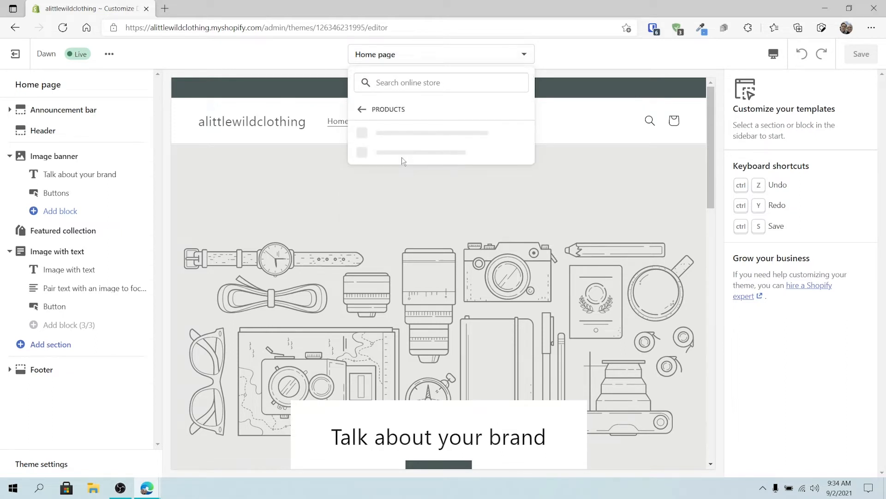
{"action": "left_click", "coordinate": [406, 135]}
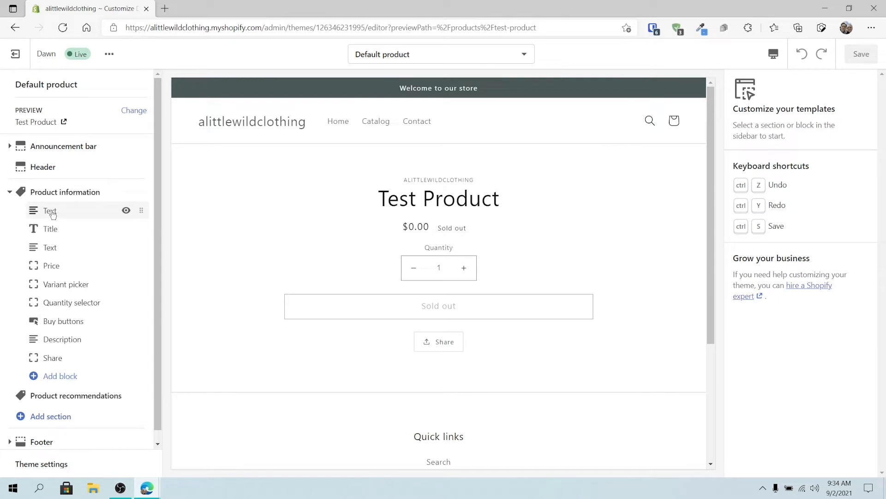
Bring up the dynamic sources for the first Text block under Product information and follow the link for adding a metafield.
{"action": "left_click", "coordinate": [52, 212]}
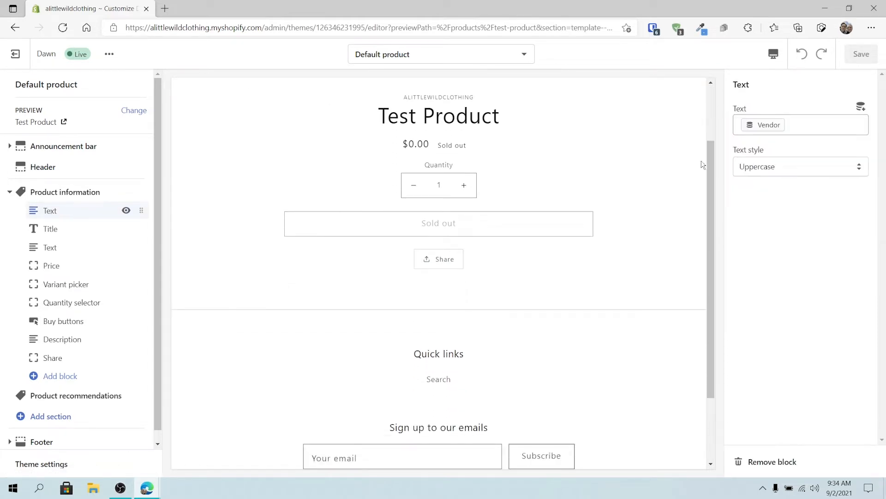
{"action": "left_click", "coordinate": [860, 107]}
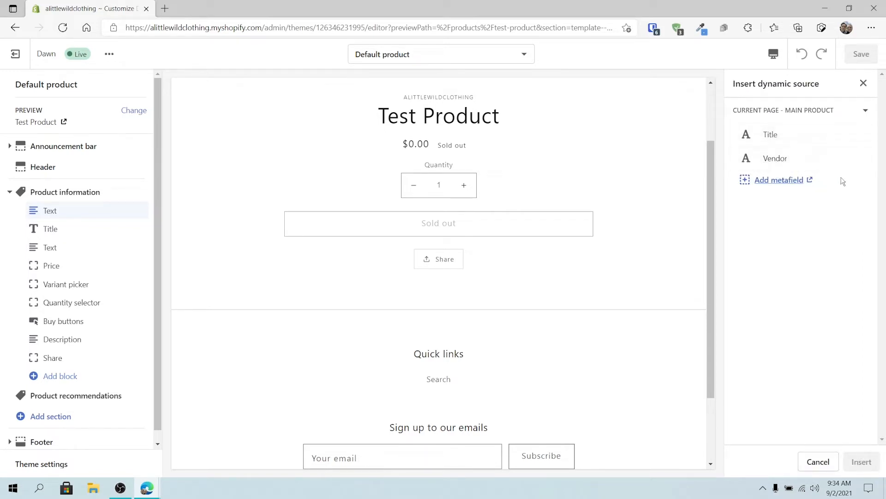
{"action": "left_click", "coordinate": [763, 180]}
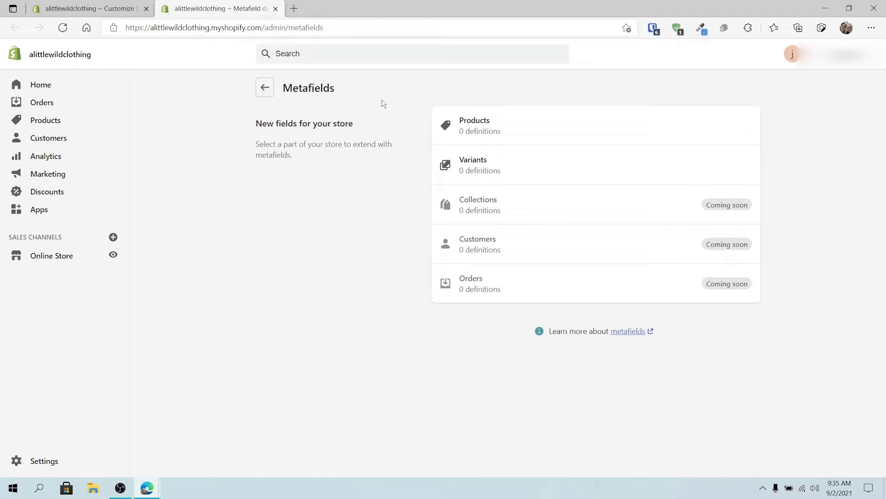
Add and save a product metafield definition for global.course_link named Product Url with the URL content type.
{"action": "left_click", "coordinate": [478, 122]}
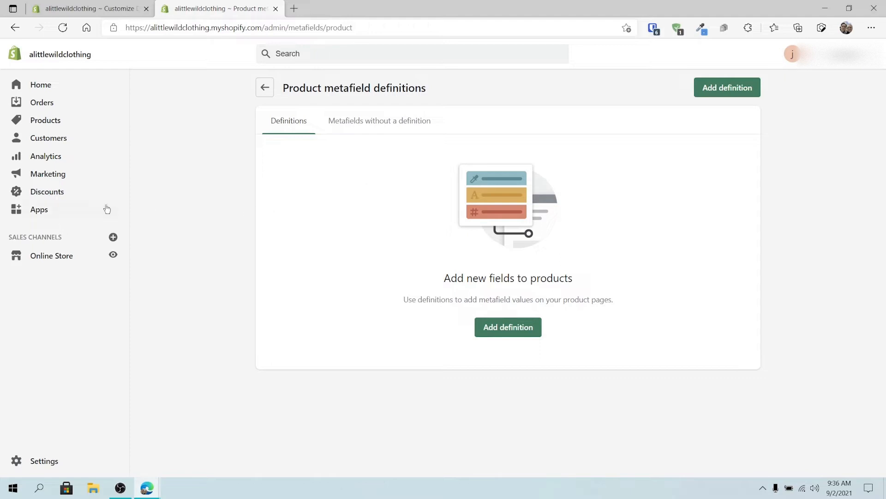
{"action": "left_click", "coordinate": [381, 123]}
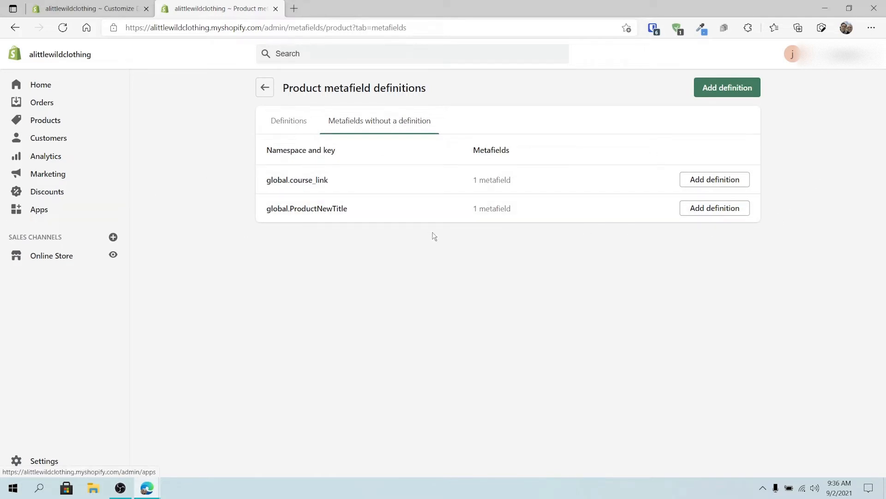
{"action": "left_click", "coordinate": [742, 184]}
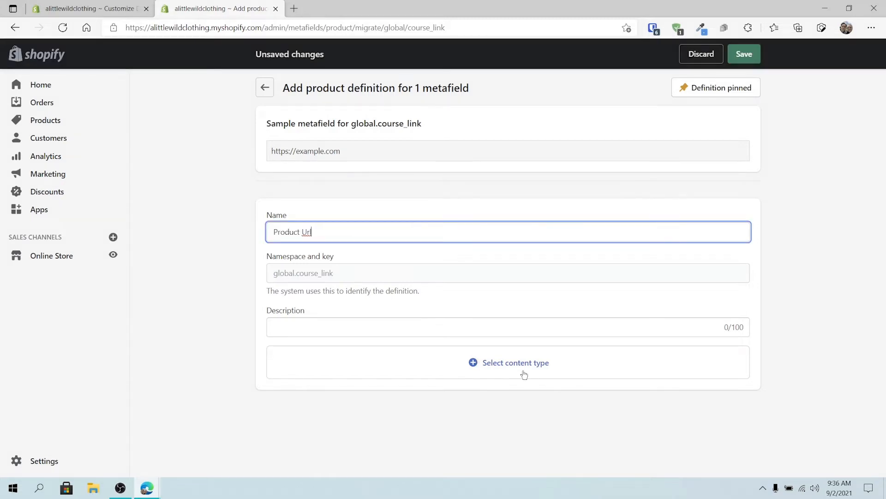
{"action": "left_click", "coordinate": [523, 374]}
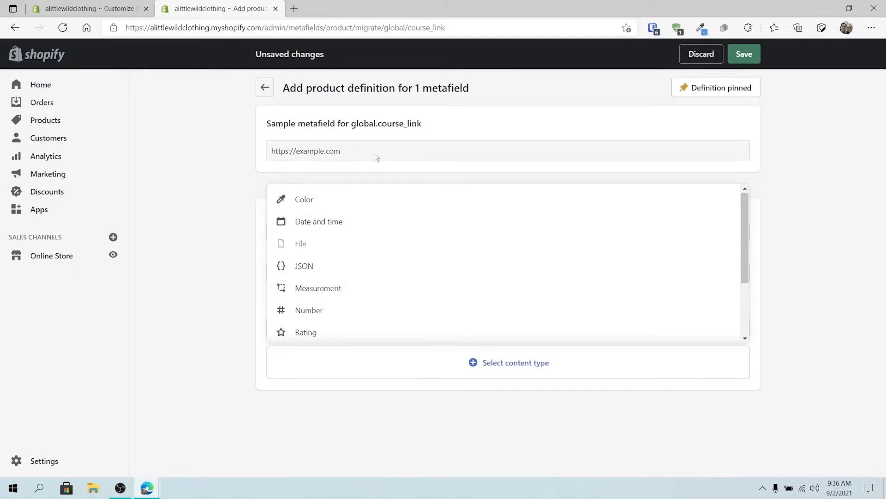
{"action": "scroll", "coordinate": [344, 244], "scroll_direction": "down", "scroll_amount": 2}
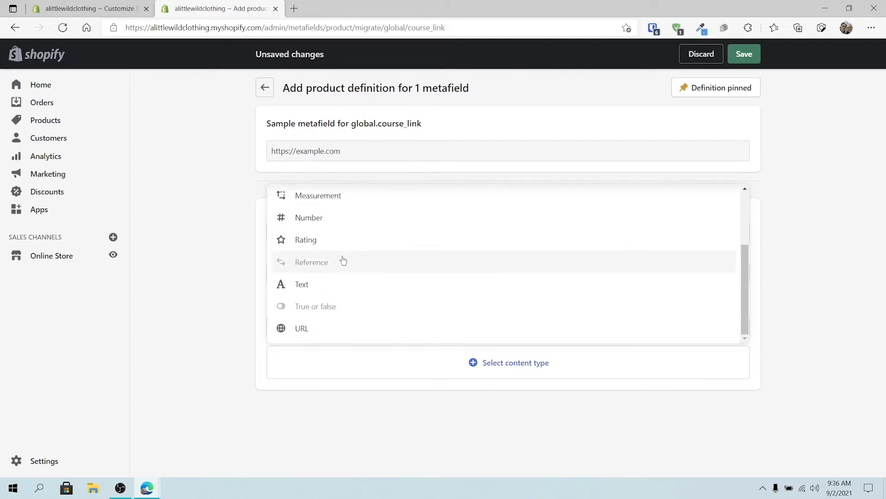
{"action": "left_click", "coordinate": [302, 328]}
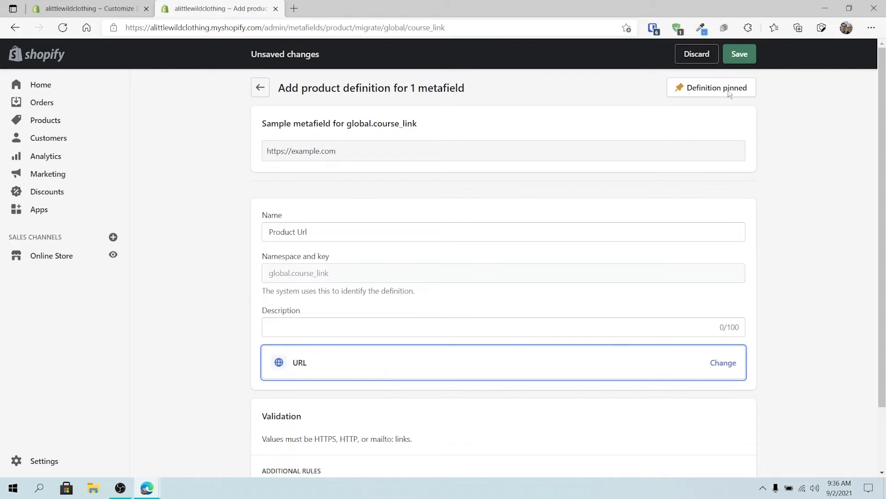
{"action": "left_click", "coordinate": [739, 54]}
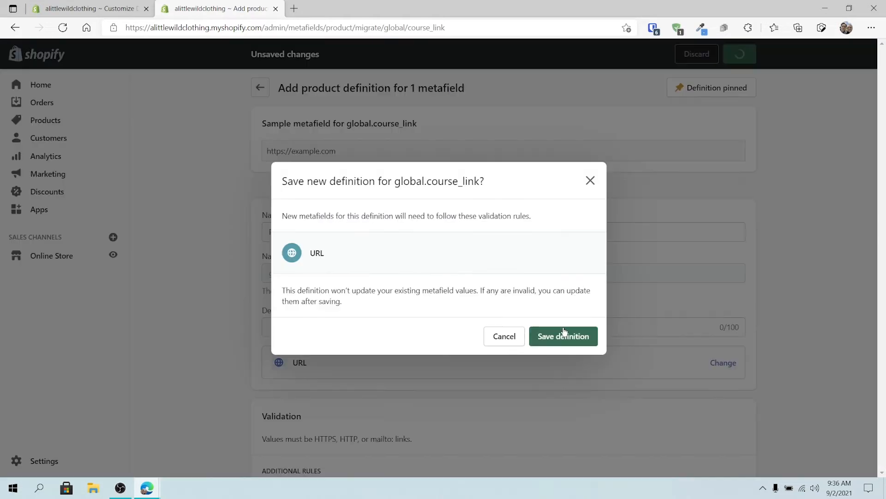
{"action": "left_click", "coordinate": [565, 341]}
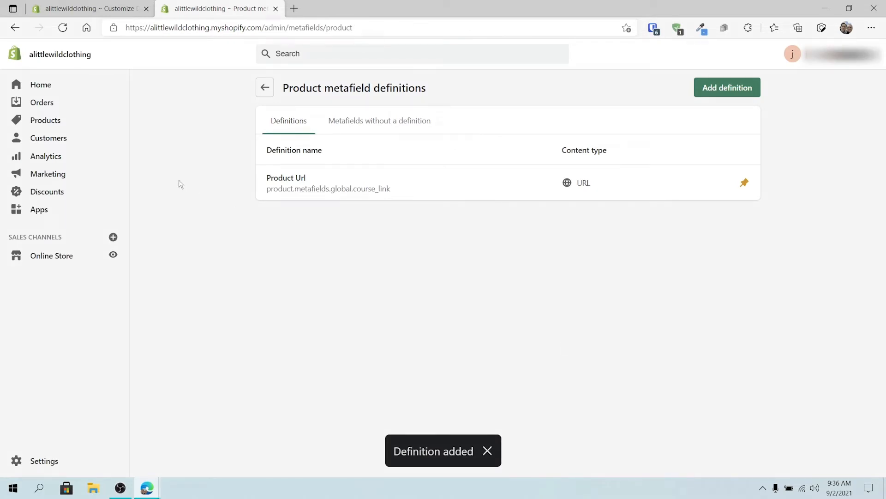
Add and save a definition for the global.ProductNewTitle metafield named Product New Title, with single line text as content type.
{"action": "left_click", "coordinate": [367, 131]}
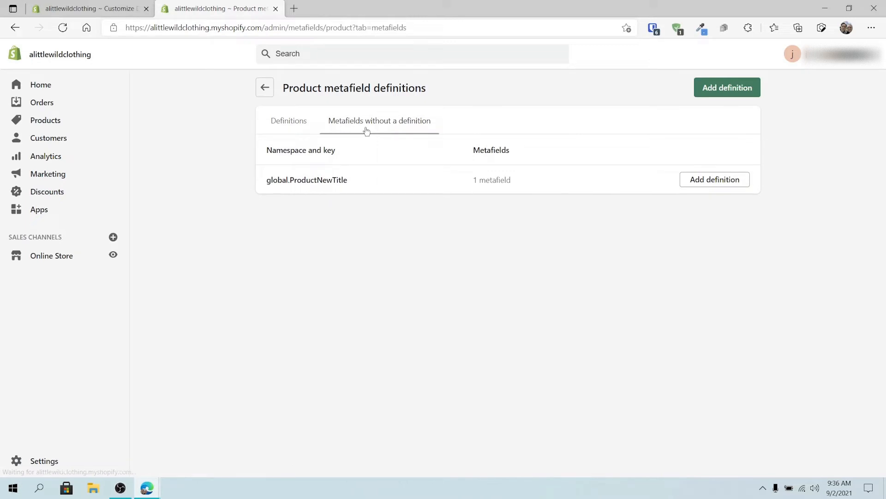
{"action": "left_click", "coordinate": [715, 185]}
{"action": "left_click", "coordinate": [488, 368]}
{"action": "scroll", "coordinate": [369, 263], "scroll_direction": "down", "scroll_amount": 3}
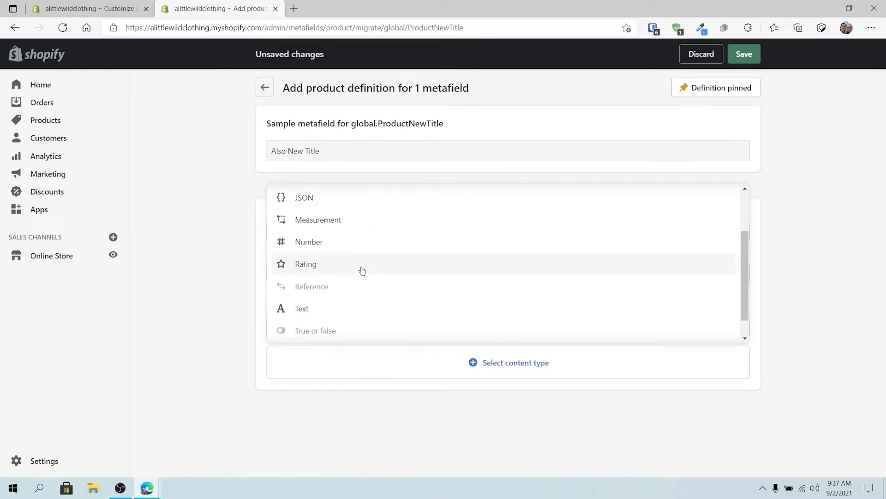
{"action": "left_click", "coordinate": [337, 310]}
{"action": "scroll", "coordinate": [782, 328], "scroll_direction": "down", "scroll_amount": 5}
{"action": "scroll", "coordinate": [782, 329], "scroll_direction": "up", "scroll_amount": 5}
{"action": "left_click", "coordinate": [739, 54]}
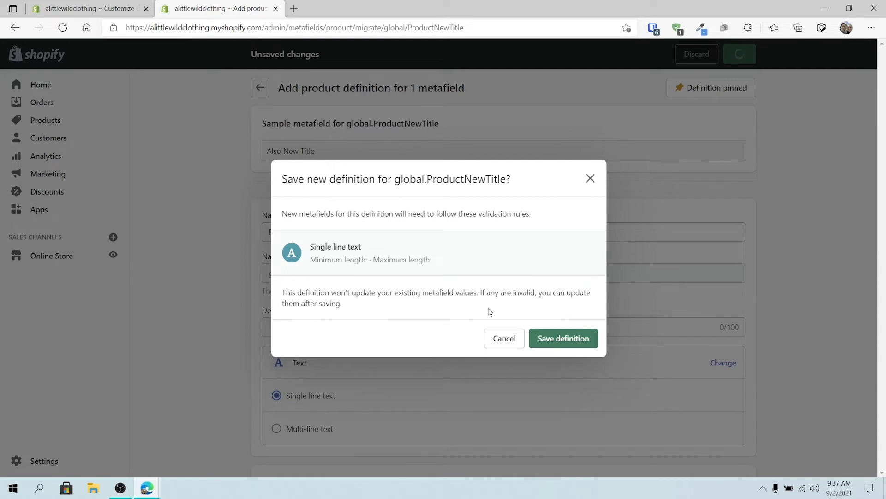
{"action": "left_click", "coordinate": [562, 344]}
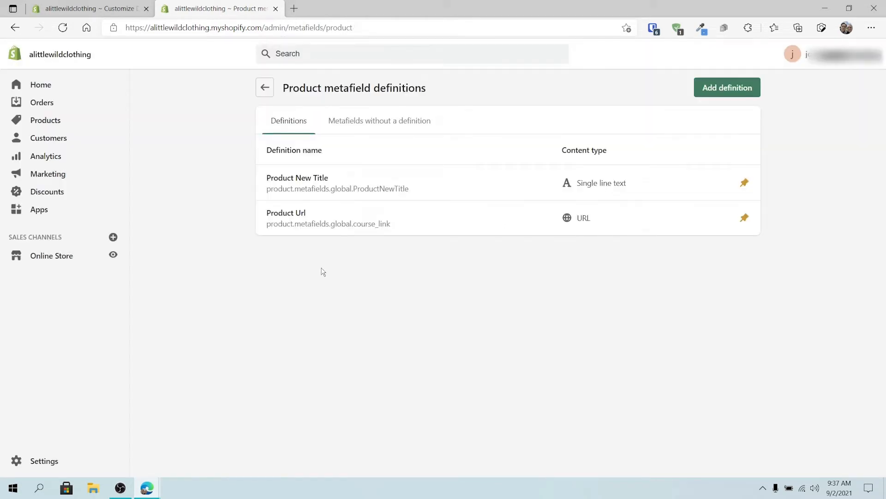
Reload the theme editor and insert the Product New Title dynamic source into the first Text block.
{"action": "left_click", "coordinate": [93, 9]}
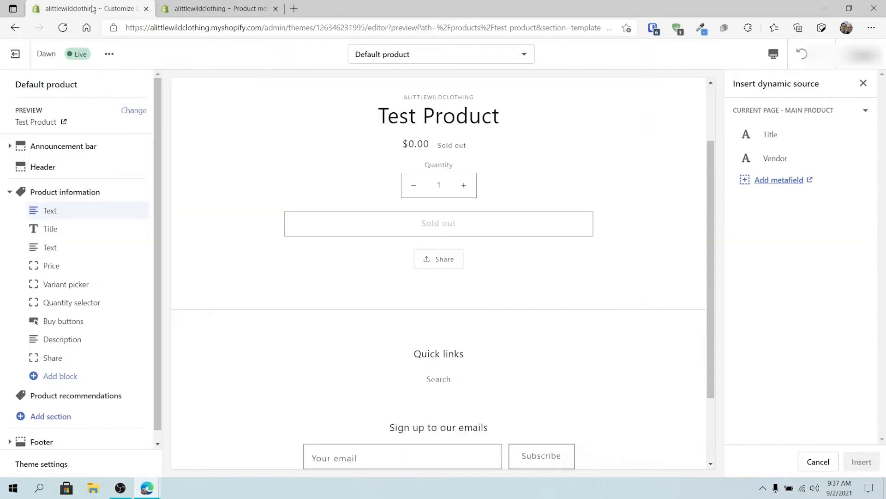
{"action": "left_click", "coordinate": [62, 29]}
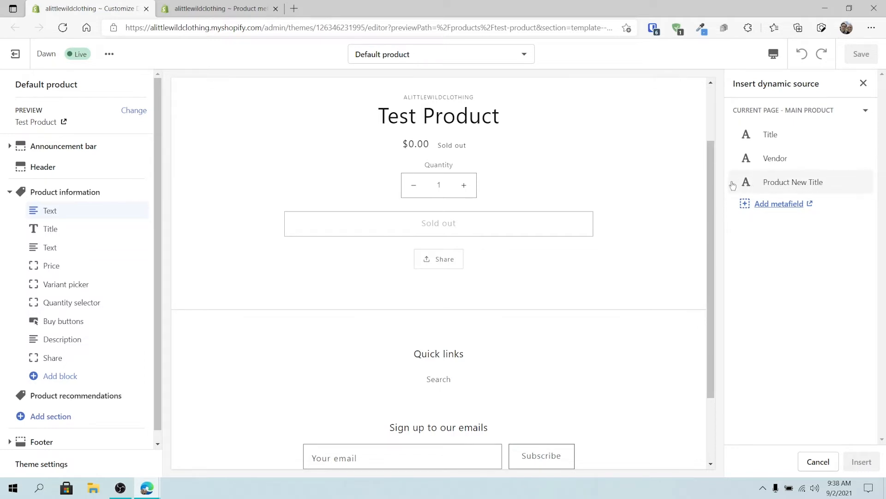
{"action": "left_click", "coordinate": [763, 186]}
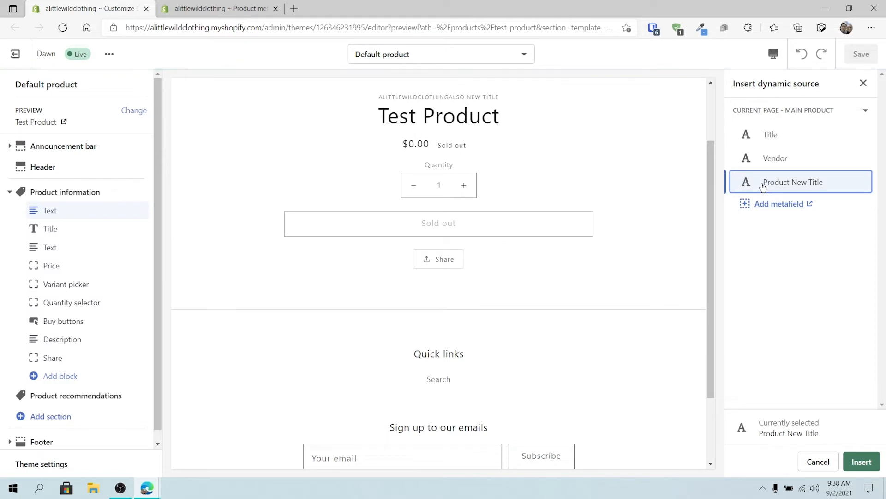
{"action": "left_click", "coordinate": [862, 462]}
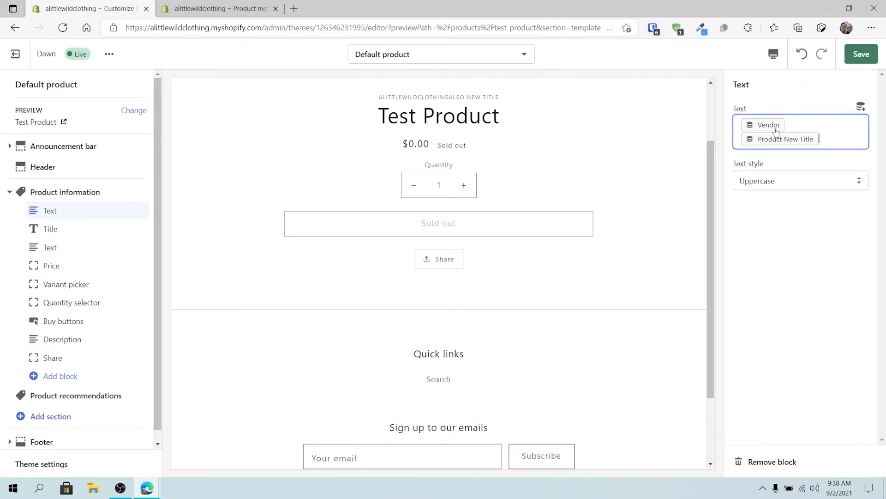
Remove the Vendor dynamic source from the Text block, check the text above the product title in the preview, and save the template.
{"action": "left_click", "coordinate": [757, 126]}
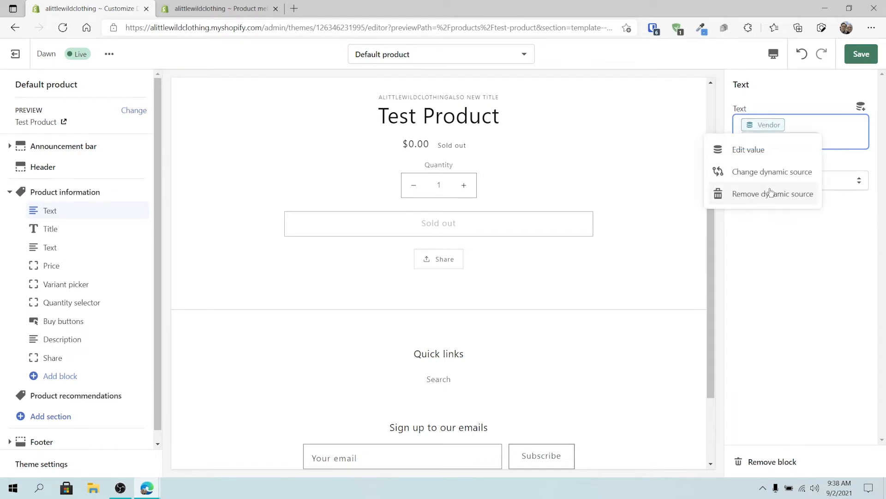
{"action": "left_click", "coordinate": [771, 192]}
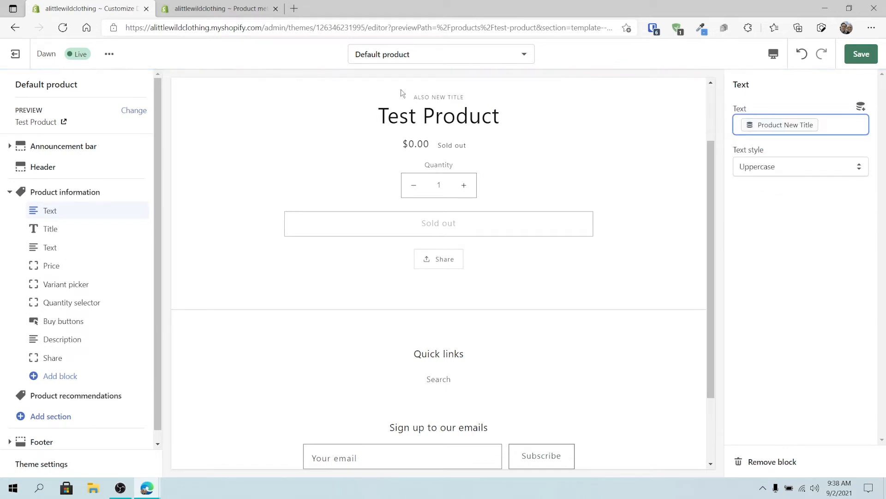
{"action": "left_click_drag", "start_coordinate": [414, 97], "coordinate": [470, 101]}
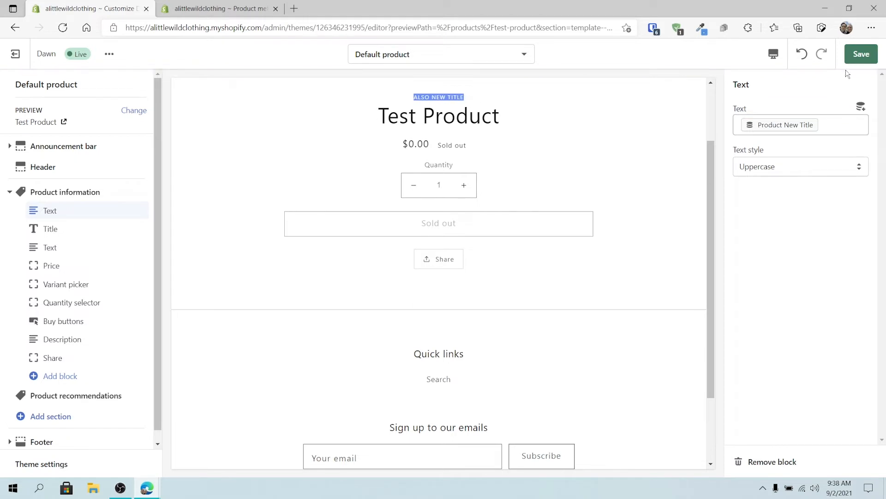
{"action": "left_click", "coordinate": [869, 59]}
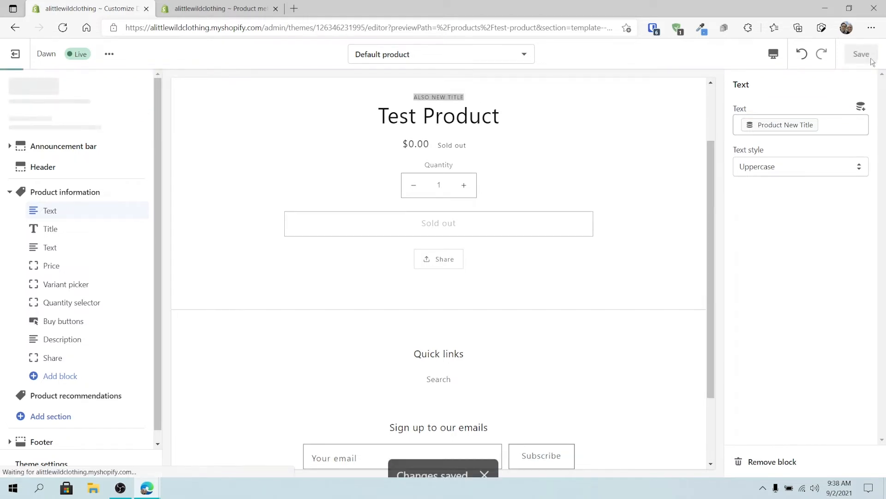
Open Test Product in the store admin and examine the Metafields section of its product page.
{"action": "left_click", "coordinate": [236, 9]}
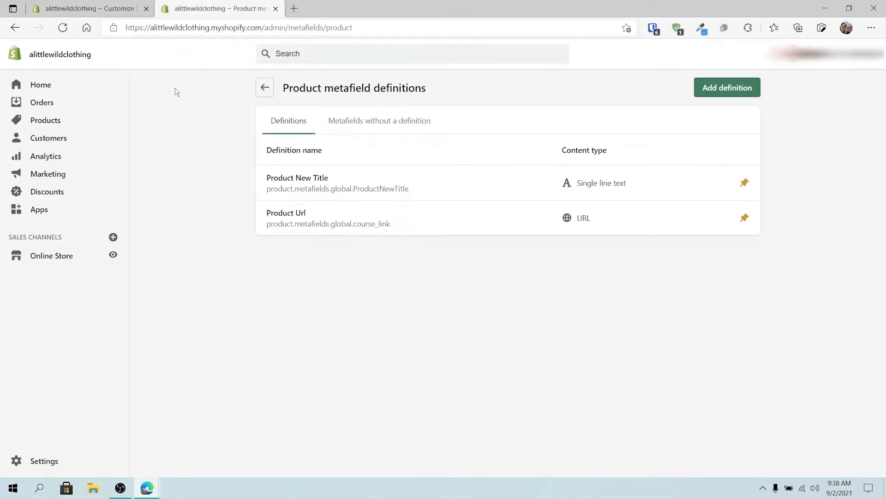
{"action": "left_click", "coordinate": [94, 131]}
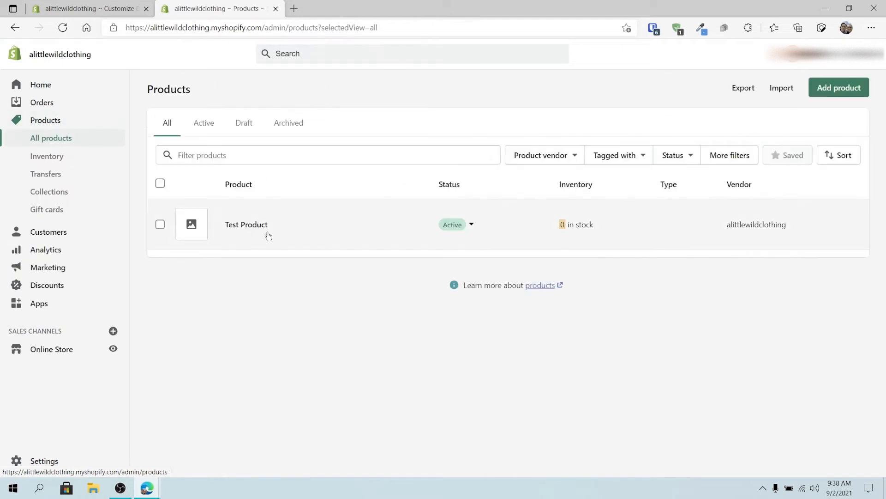
{"action": "left_click", "coordinate": [293, 225]}
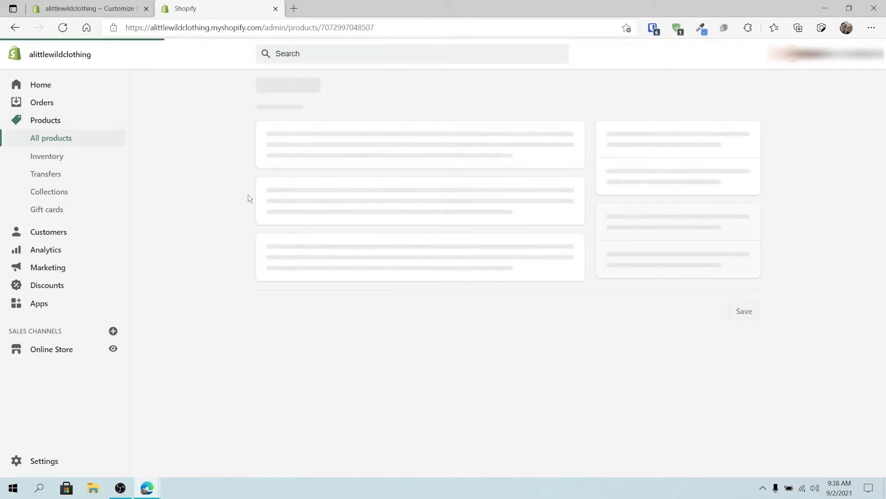
{"action": "scroll", "coordinate": [246, 195], "scroll_direction": "down", "scroll_amount": 3}
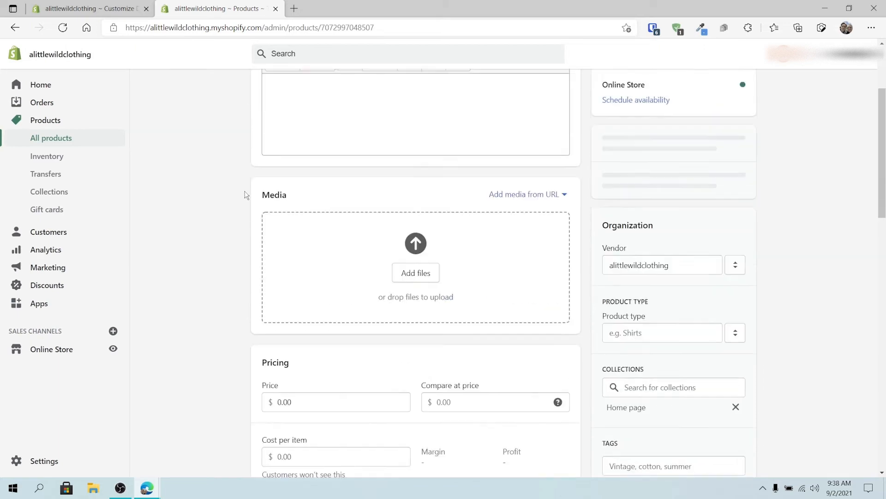
{"action": "scroll", "coordinate": [245, 194], "scroll_direction": "down", "scroll_amount": 15}
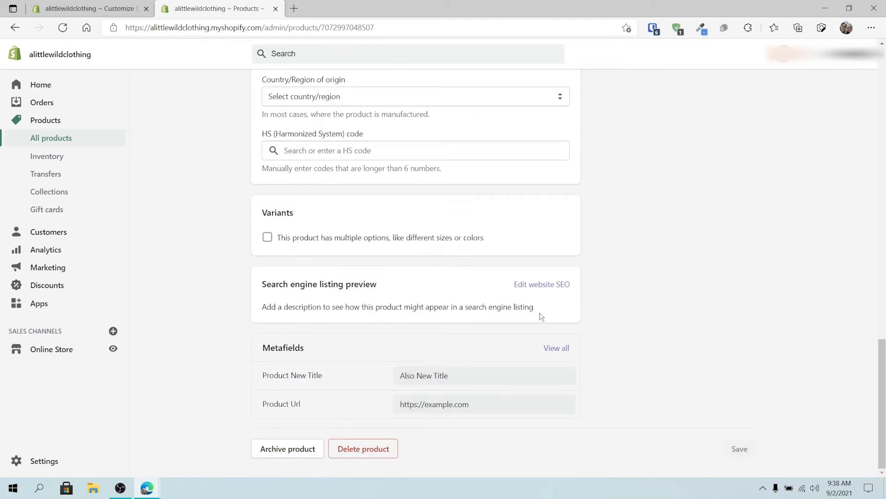
{"action": "scroll", "coordinate": [662, 368], "scroll_direction": "up", "scroll_amount": 15}
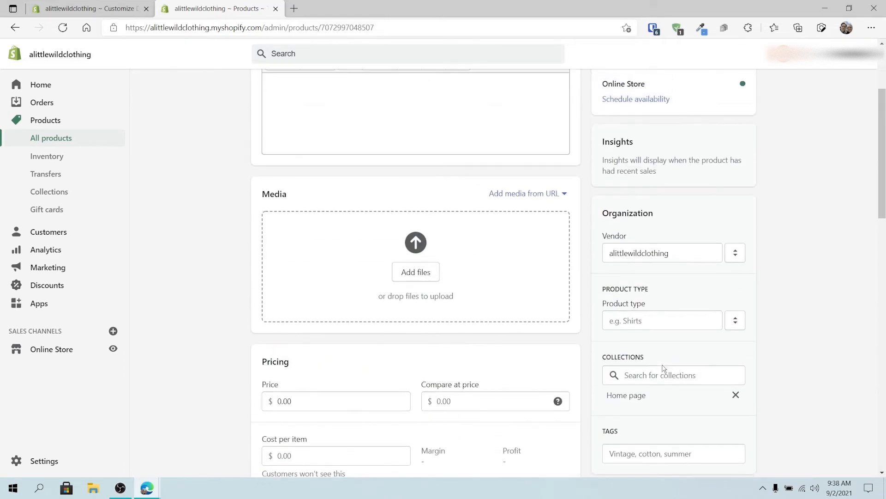
{"action": "scroll", "coordinate": [663, 368], "scroll_direction": "up", "scroll_amount": 3}
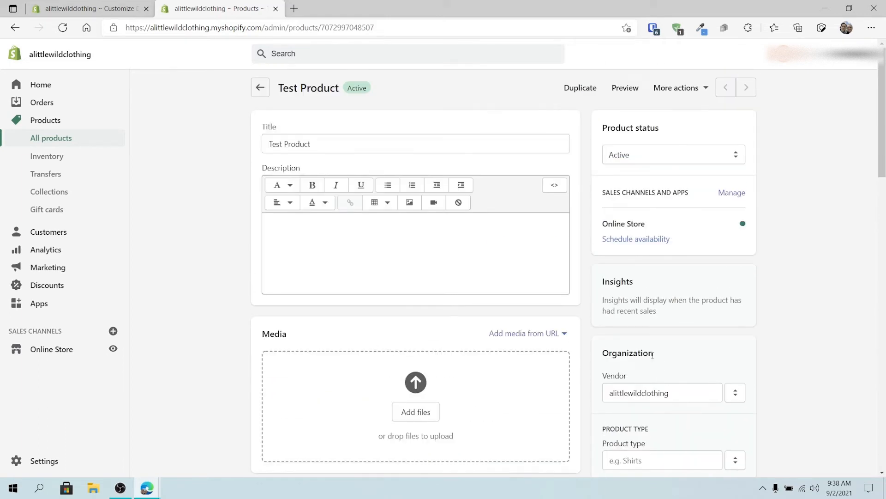
View Test Product's metafields through the Edit Metafields action, and return to the product page.
{"action": "left_click", "coordinate": [684, 99]}
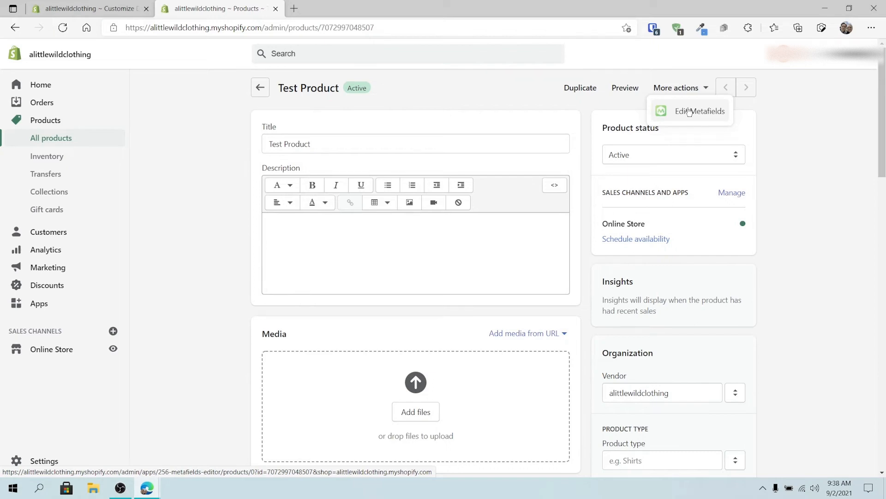
{"action": "scroll", "coordinate": [831, 155], "scroll_direction": "down", "scroll_amount": 20}
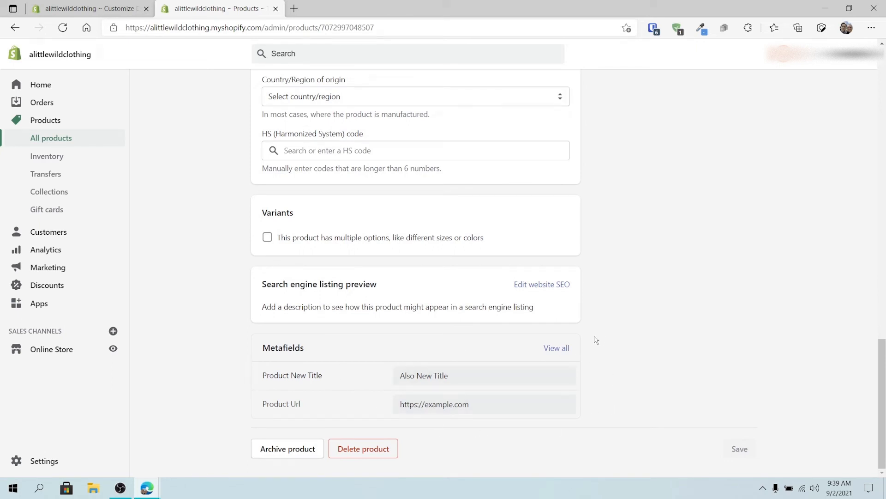
{"action": "scroll", "coordinate": [594, 336], "scroll_direction": "up", "scroll_amount": 20}
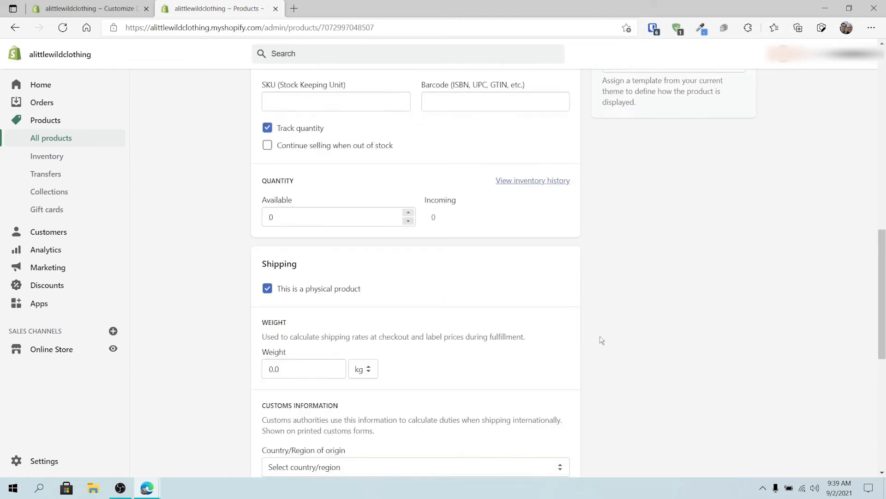
{"action": "left_click", "coordinate": [681, 91]}
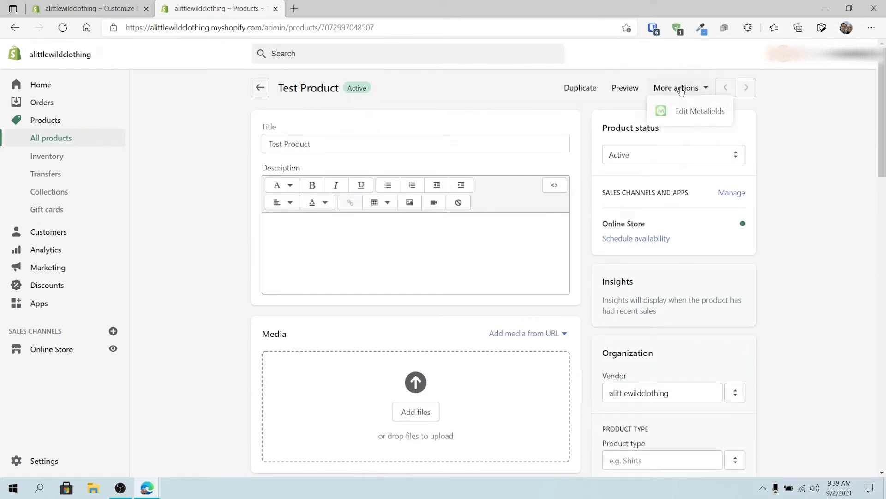
{"action": "left_click", "coordinate": [672, 120]}
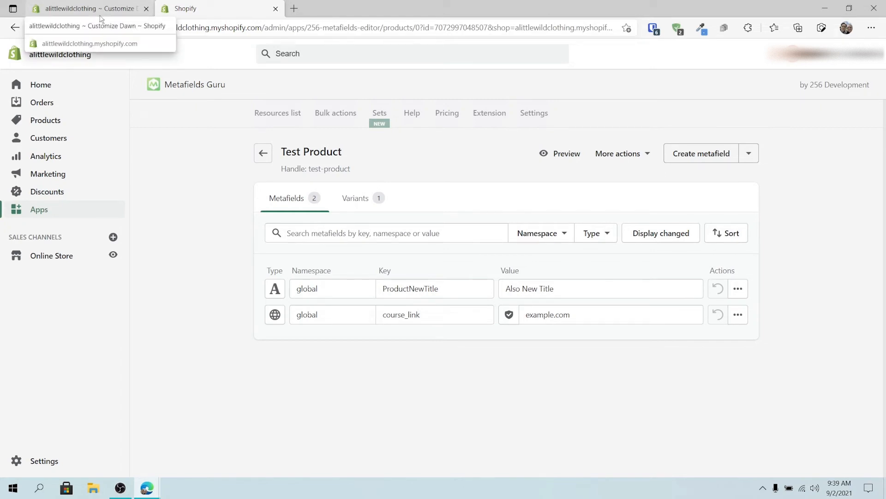
{"action": "left_click", "coordinate": [15, 27]}
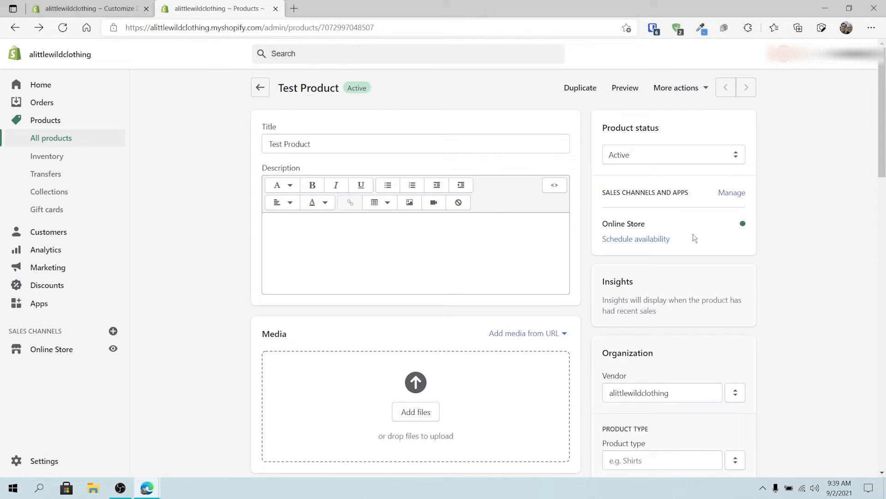
Open Test Product in the metafields editor, set the global ProductNewTitle value to "Changed Text", and save.
{"action": "left_click", "coordinate": [693, 96]}
{"action": "left_click", "coordinate": [677, 117]}
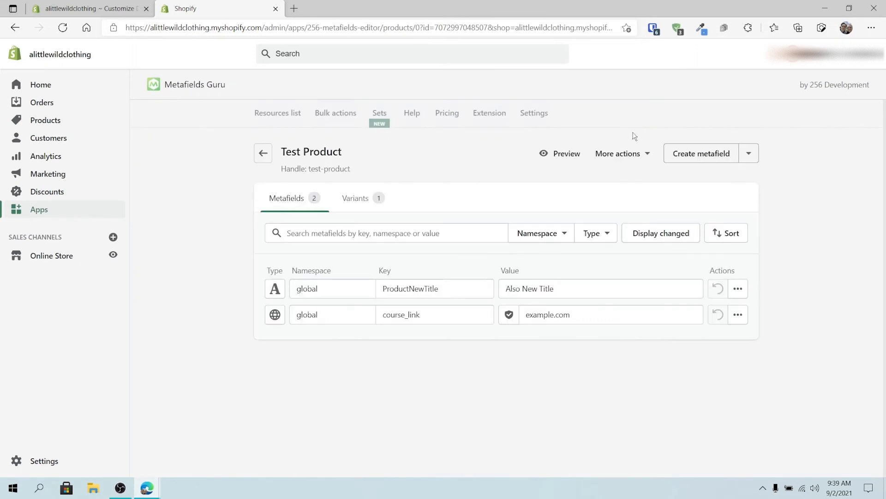
{"action": "left_click_drag", "start_coordinate": [589, 289], "coordinate": [480, 291]}
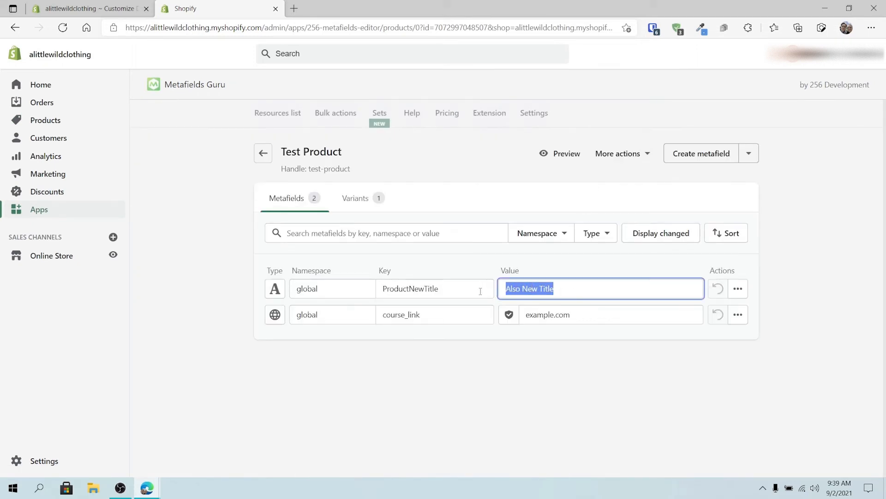
{"action": "type", "text": "Change"}
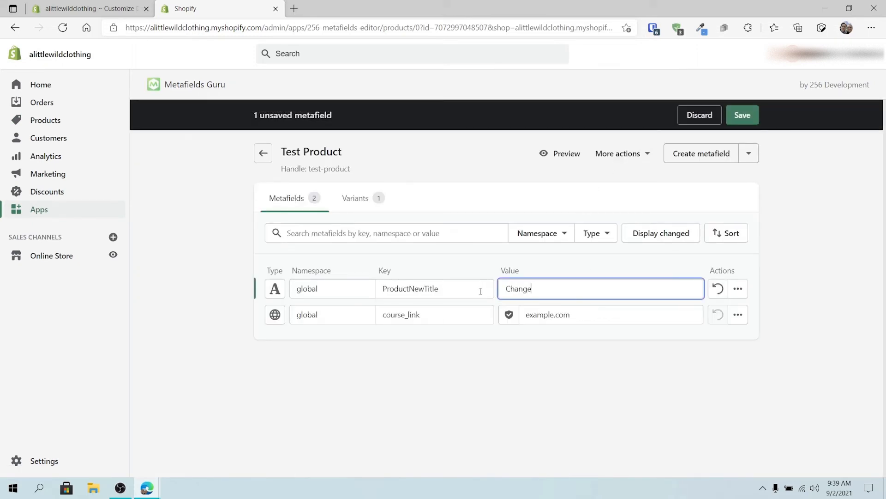
{"action": "type", "text": "d Text"}
{"action": "mouse_move", "coordinate": [285, 152]}
{"action": "left_mouse_down"}
{"action": "mouse_move", "coordinate": [347, 157]}
{"action": "mouse_move", "coordinate": [281, 152]}
{"action": "left_mouse_up"}
{"action": "left_click", "coordinate": [352, 161]}
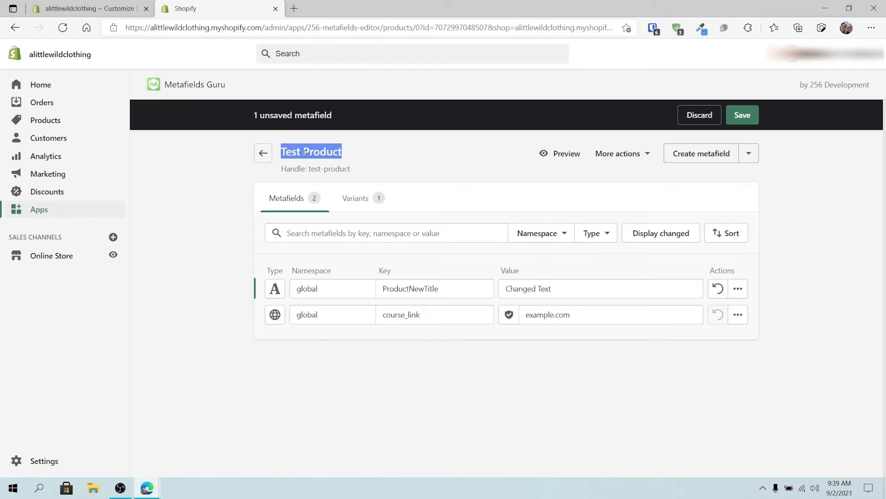
{"action": "left_click", "coordinate": [753, 118]}
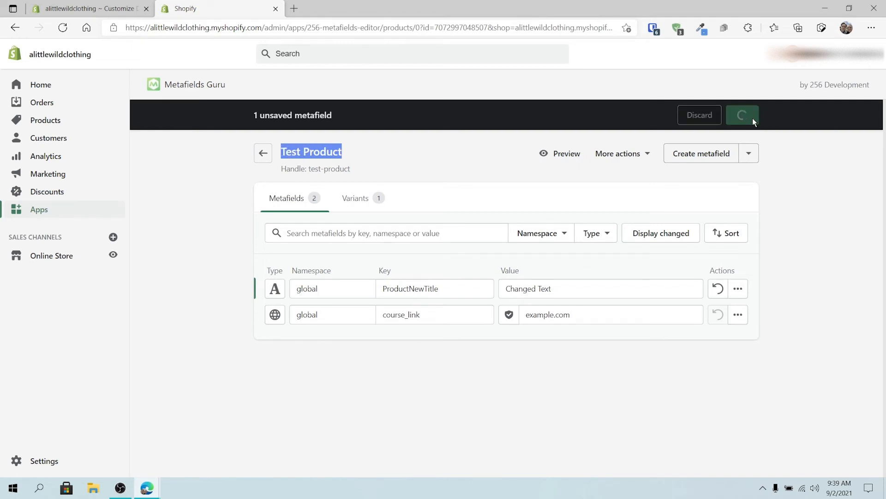
Close the old theme editor, customize the Dawn theme again, and check the text above the title in the Test Product preview.
{"action": "left_click", "coordinate": [146, 9]}
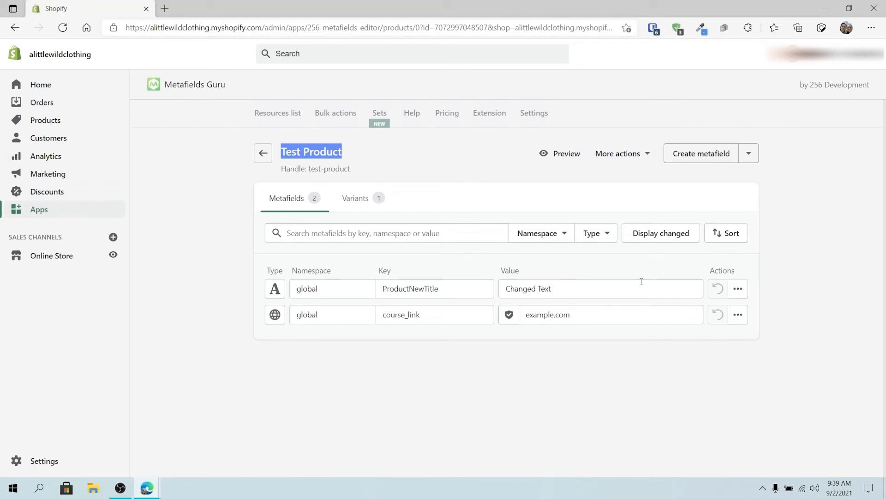
{"action": "left_click", "coordinate": [62, 260]}
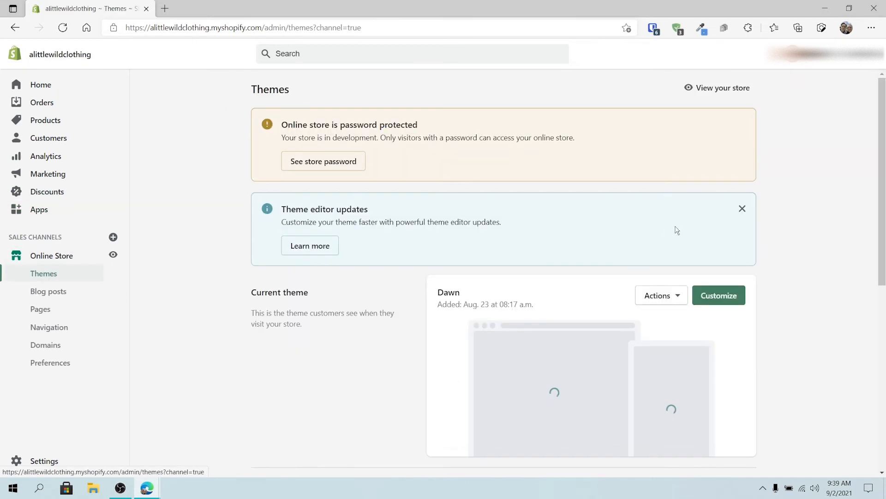
{"action": "left_click", "coordinate": [716, 296]}
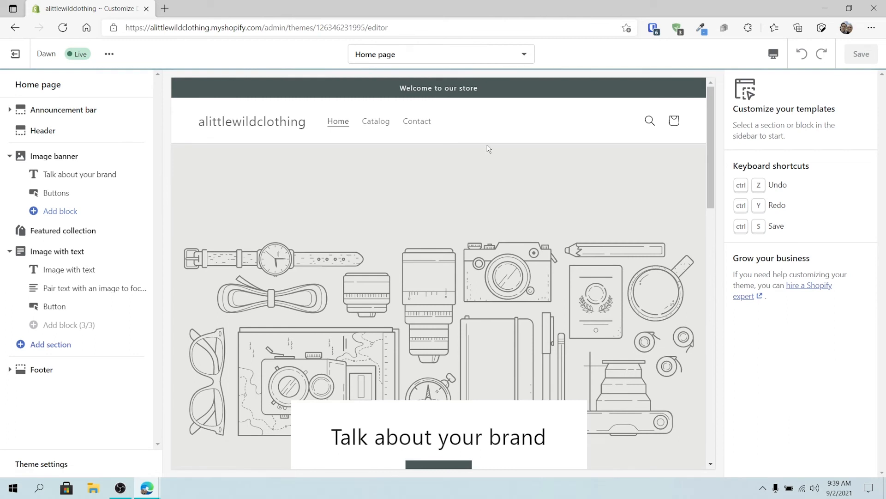
{"action": "left_click", "coordinate": [455, 55]}
{"action": "left_click", "coordinate": [430, 146]}
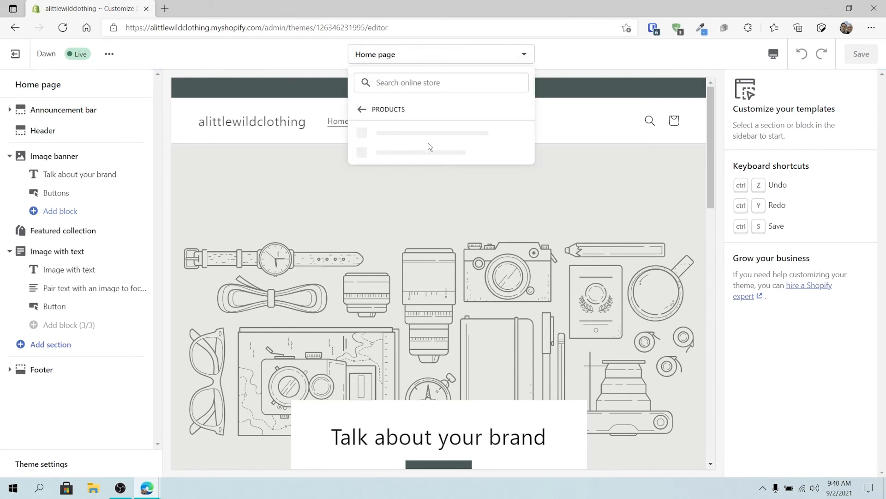
{"action": "left_click", "coordinate": [428, 142]}
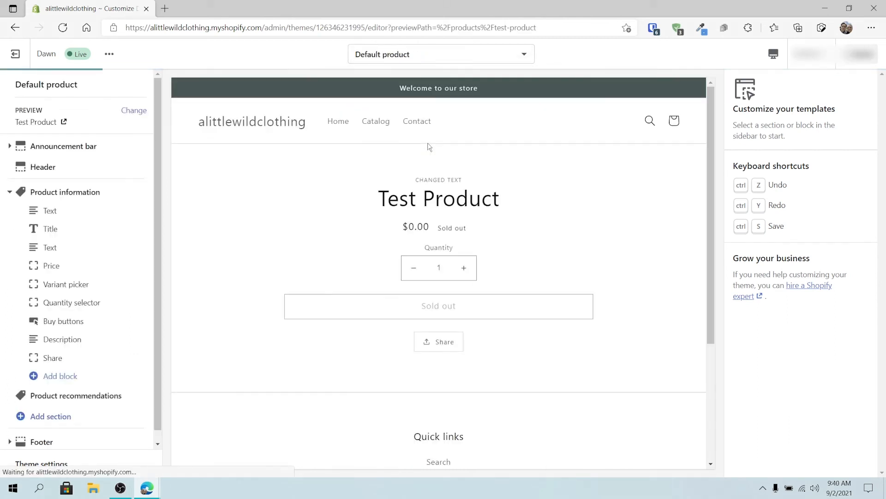
{"action": "left_click_drag", "start_coordinate": [468, 180], "coordinate": [414, 181]}
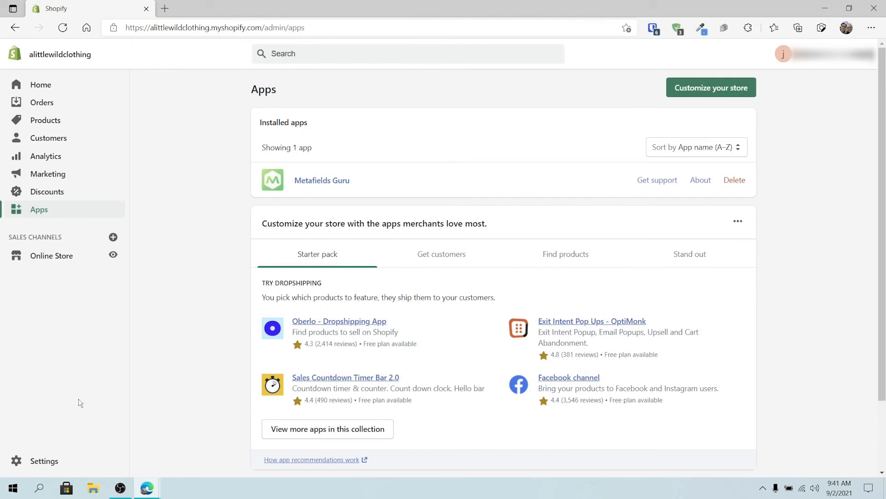
Delete the Product Url definition from the product metafield definitions, using the Delete definition only option.
{"action": "left_click", "coordinate": [73, 466]}
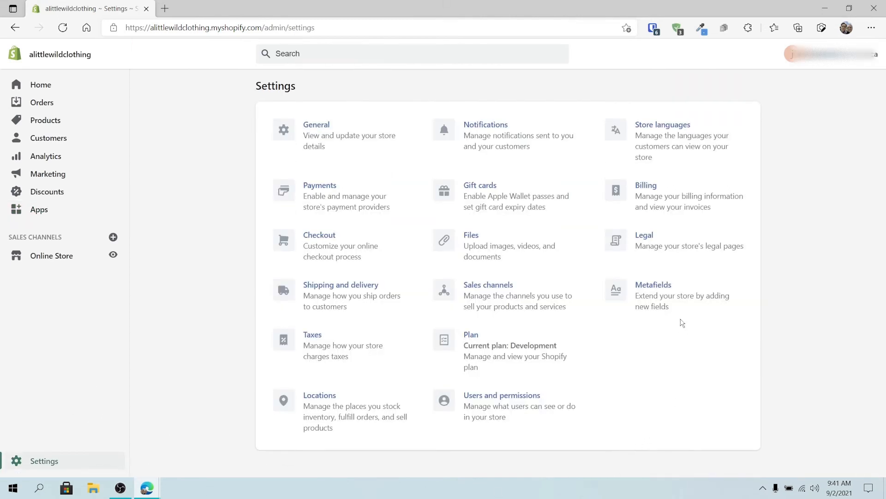
{"action": "left_click", "coordinate": [674, 296]}
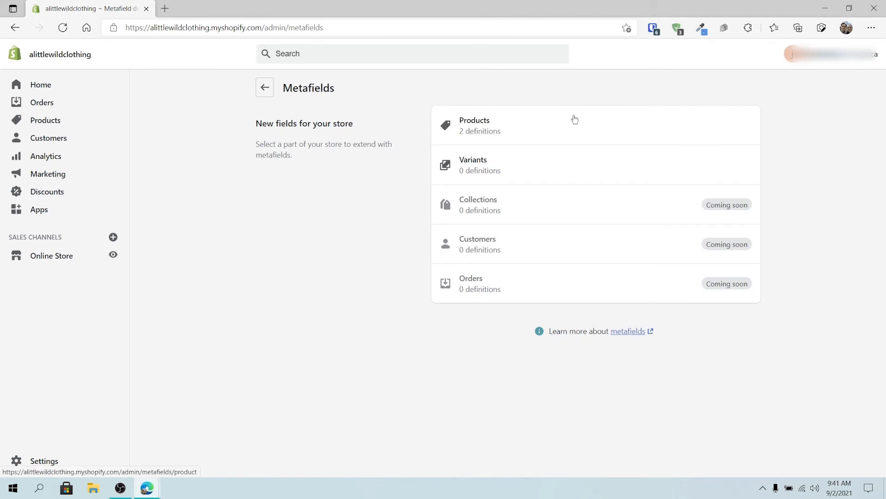
{"action": "left_click", "coordinate": [575, 113]}
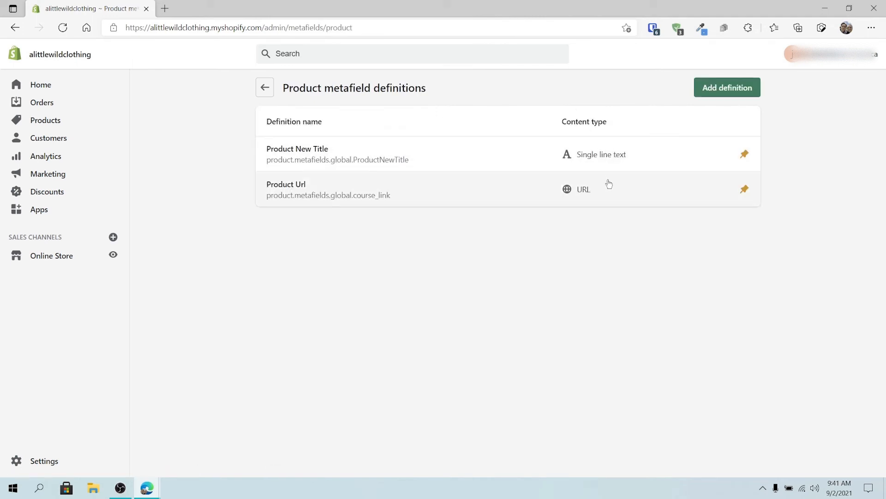
{"action": "left_click", "coordinate": [491, 186]}
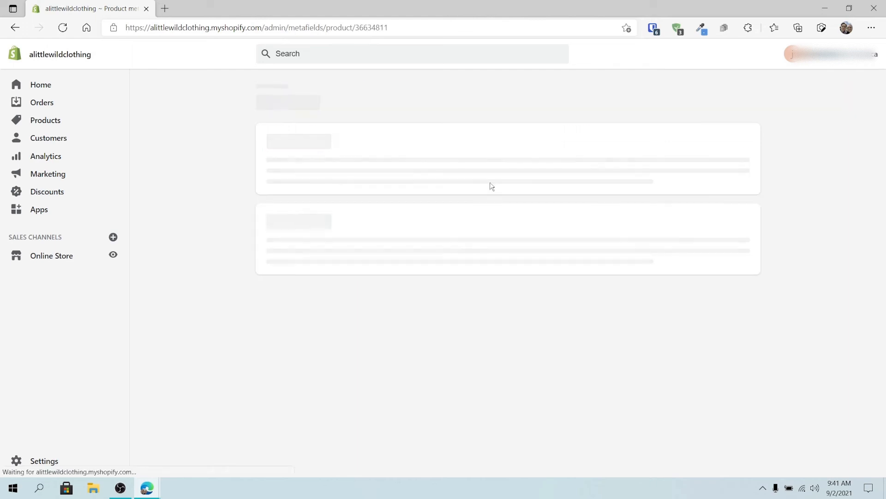
{"action": "left_click", "coordinate": [273, 338]}
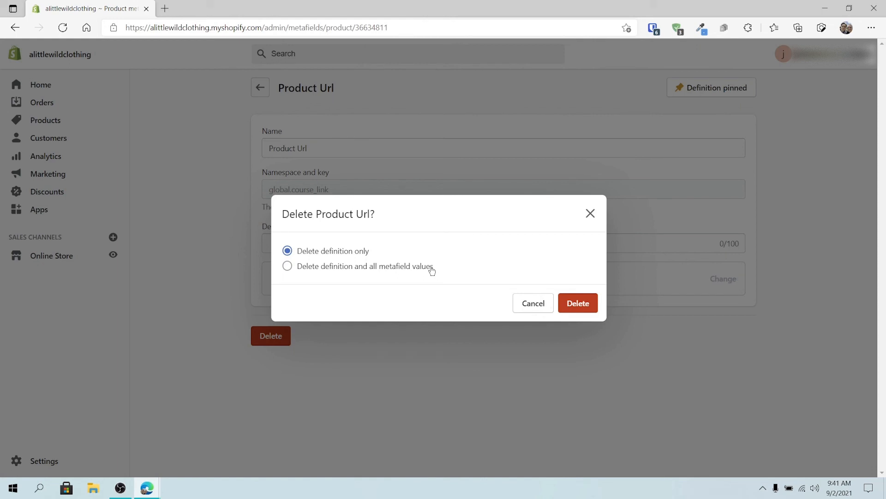
{"action": "left_click", "coordinate": [581, 307]}
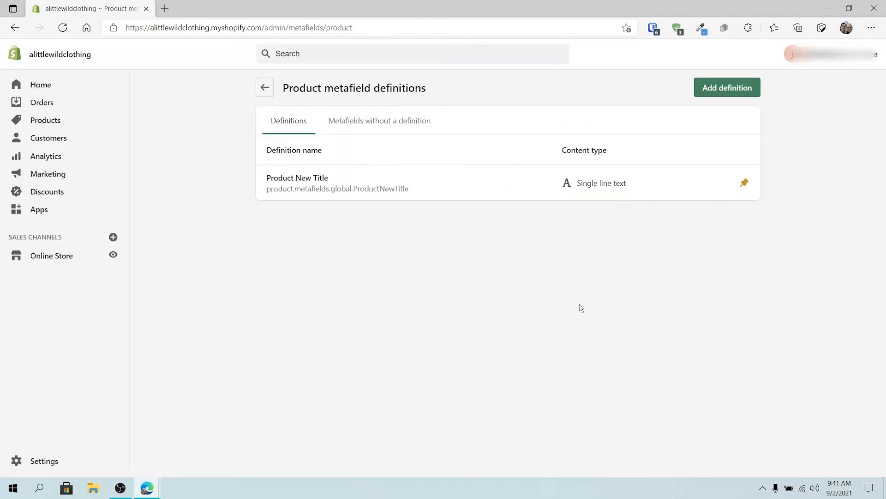